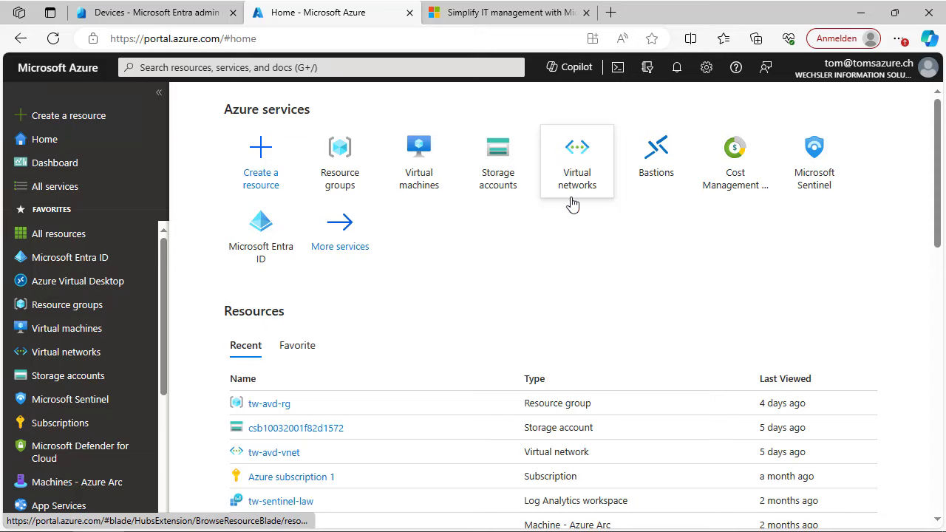
# Step: Review the Microsoft Copilot for Azure announcement article, from its introduction down to the What's next section
pyautogui.click(510, 12)
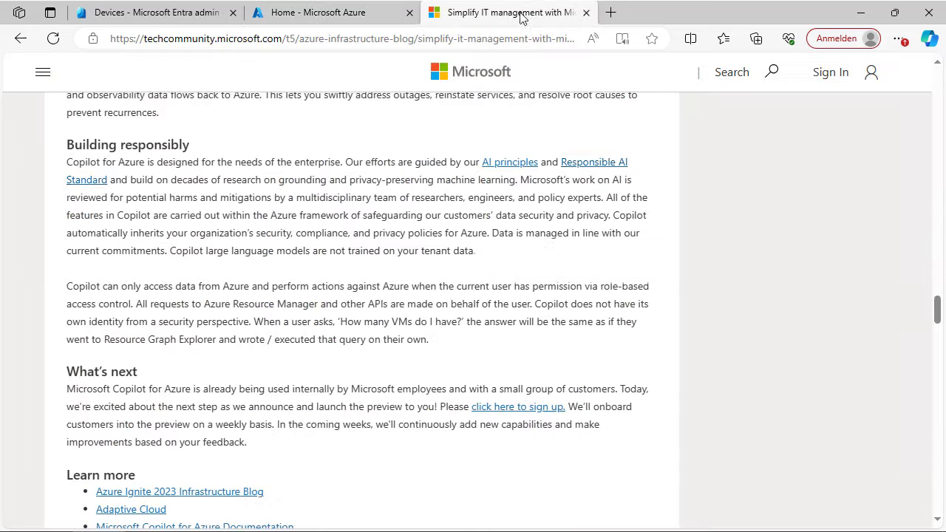
pyautogui.scroll(2, 939, 244)
pyautogui.scroll(15, 940, 232)
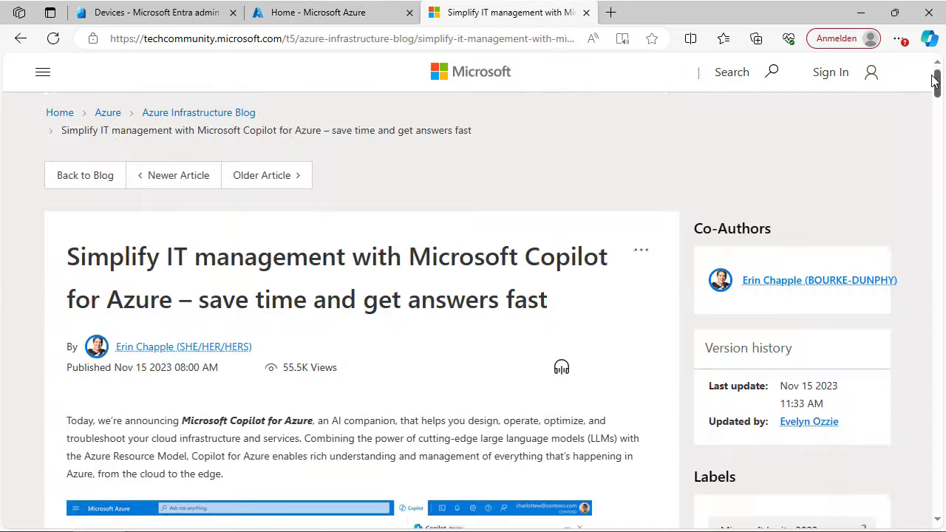
pyautogui.scroll(-3, 349, 312)
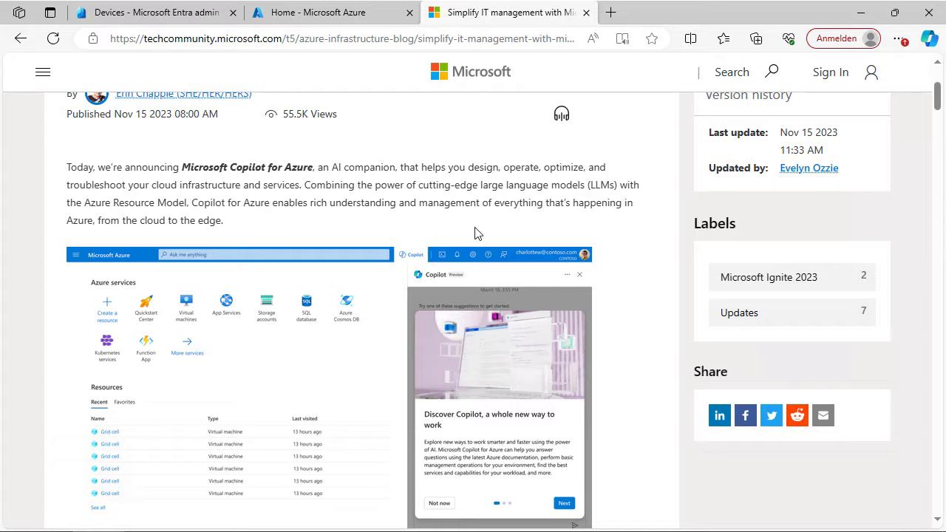
pyautogui.moveTo(939, 97); pyautogui.dragTo(936, 313)
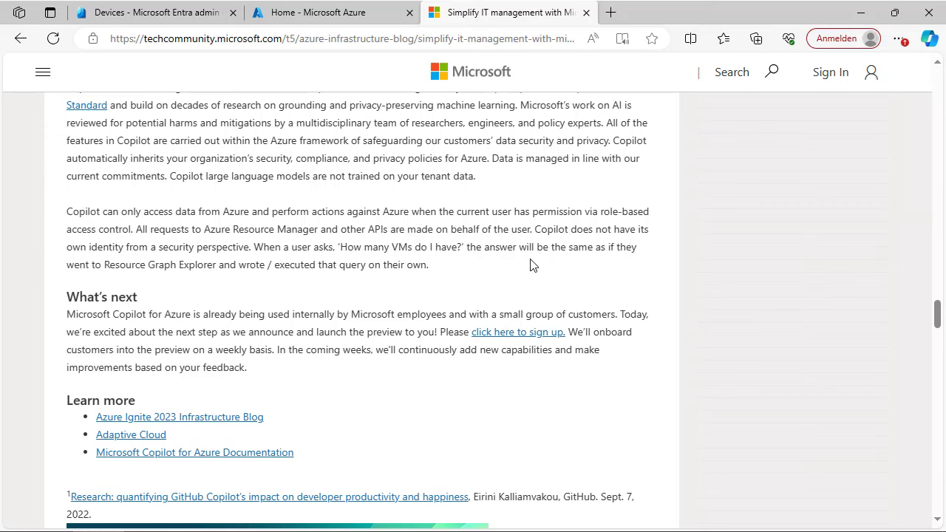
pyautogui.moveTo(939, 318); pyautogui.dragTo(939, 82)
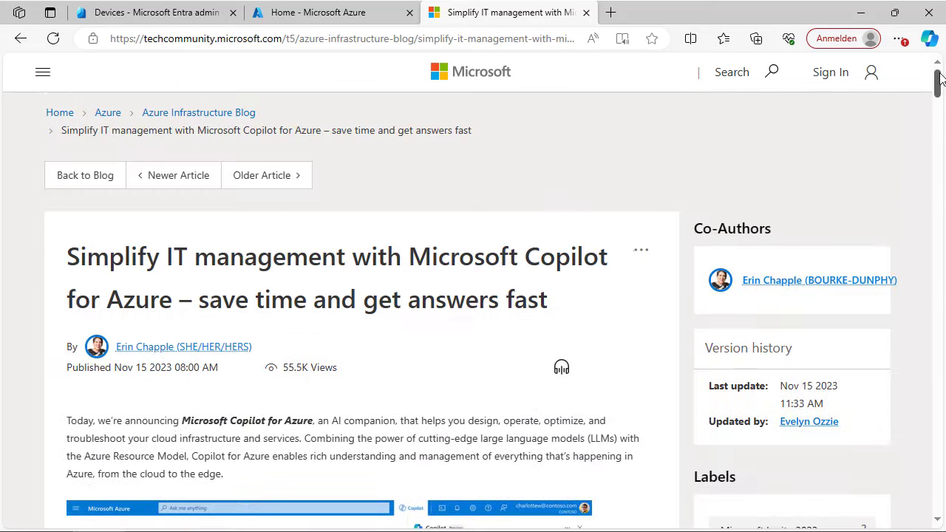
# Step: Return to the Azure portal, open Copilot and ask it "Can you change the theme into dark?"
pyautogui.click(345, 13)
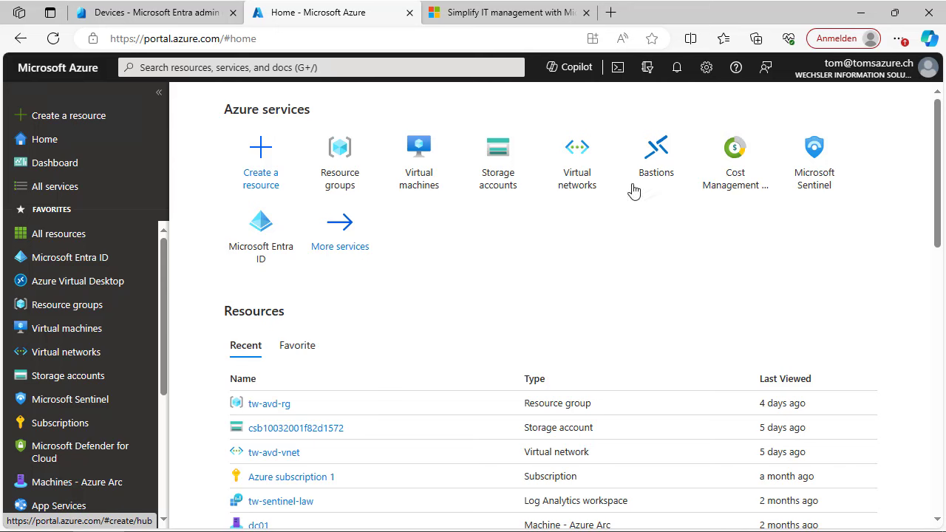
pyautogui.click(564, 72)
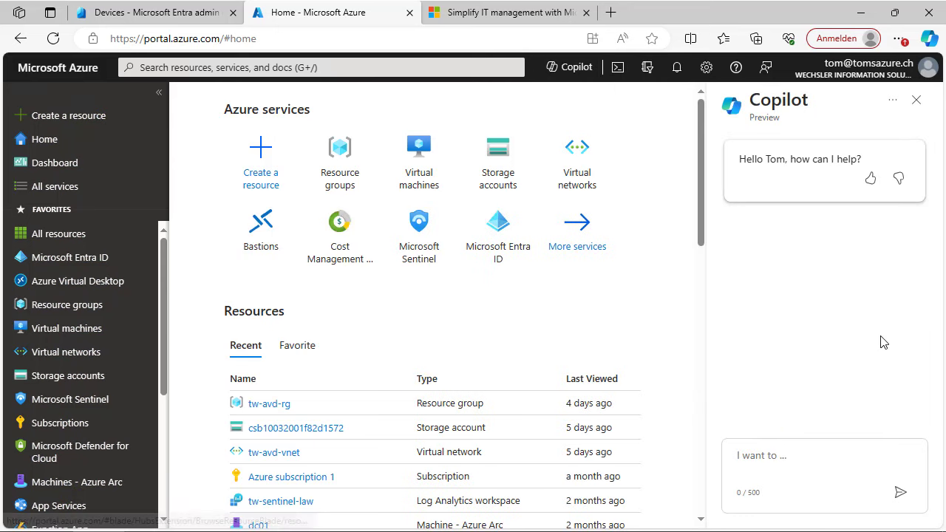
pyautogui.click(790, 456)
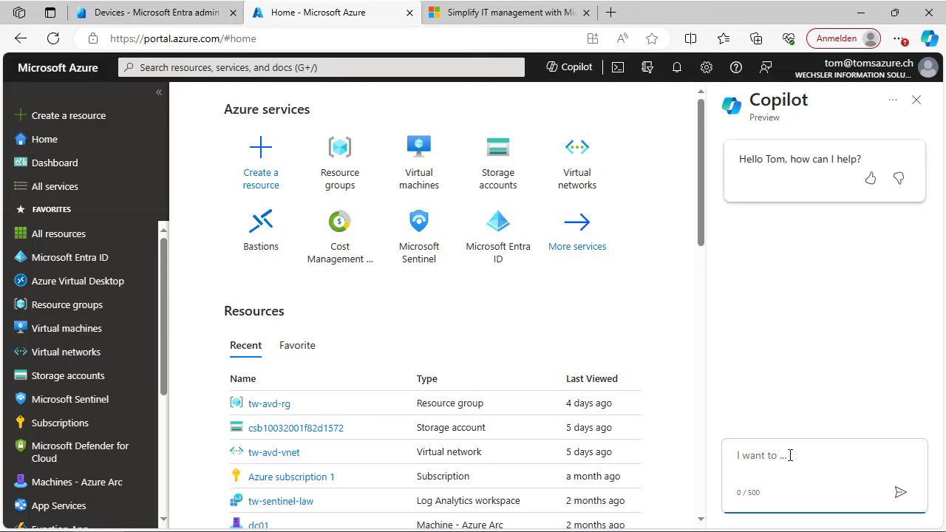
pyautogui.click(782, 464)
pyautogui.write('Can you change the ')
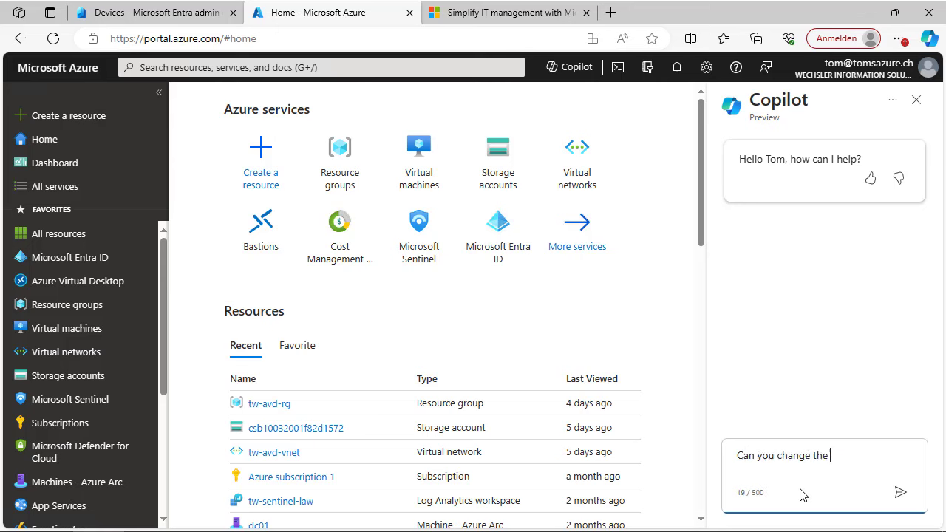
pyautogui.write('theme into dark?')
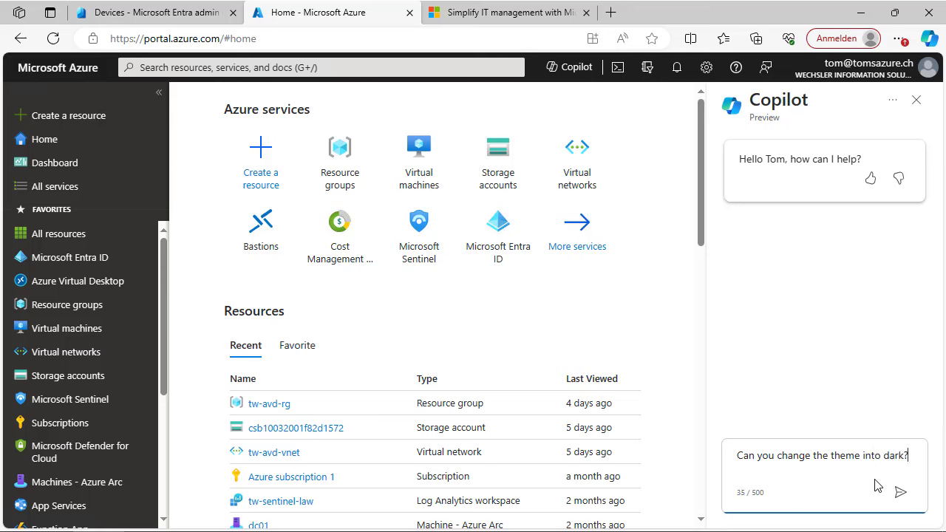
pyautogui.click(899, 494)
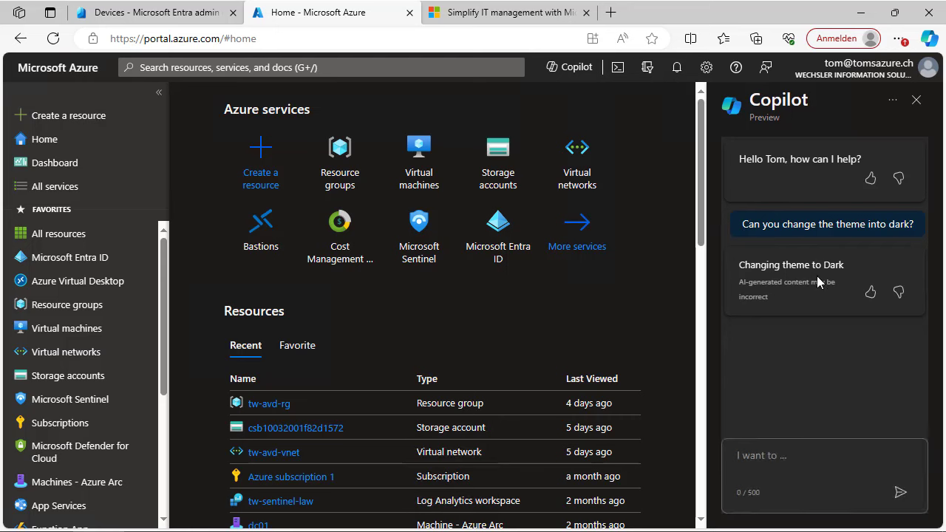
# Step: Ask Copilot to restore the previous portal theme with the prompt "could you please put it back"
pyautogui.click(800, 456)
pyautogui.write('could pl')
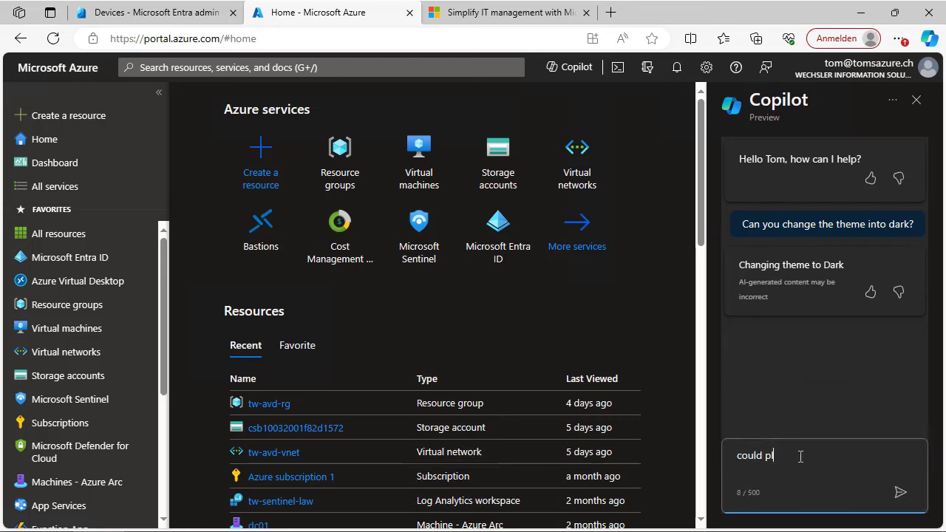
pyautogui.write('ease put it back')
pyautogui.click(766, 469)
pyautogui.write('you')
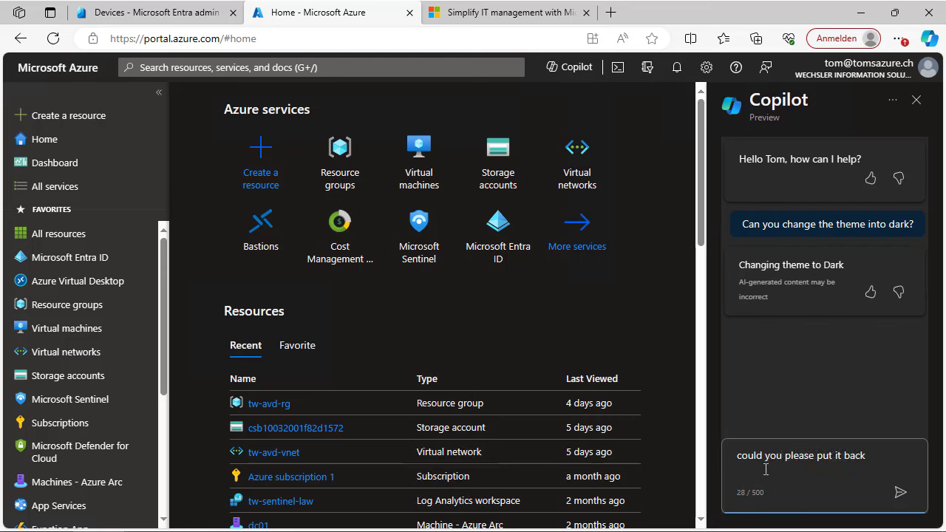
pyautogui.click(900, 492)
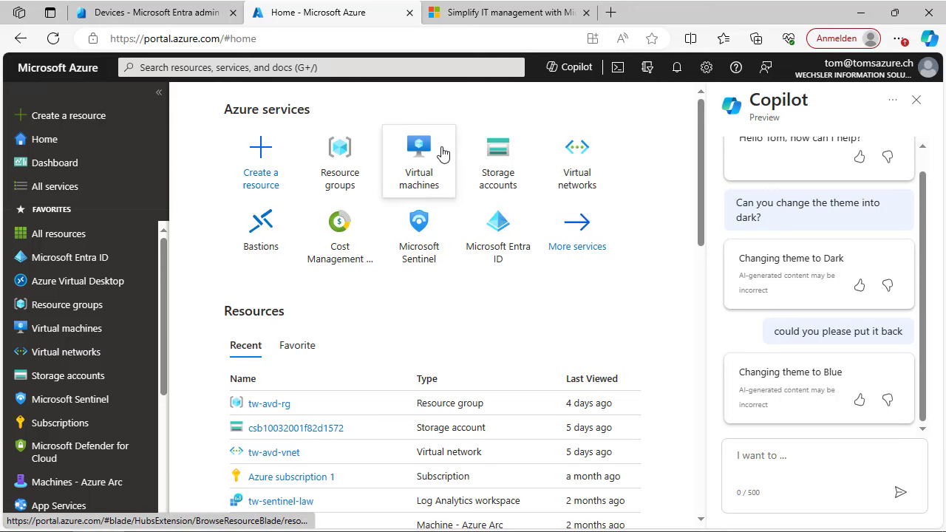
# Step: Start creating a new Azure virtual machine from the Virtual machines service and go to its instance details
pyautogui.click(416, 159)
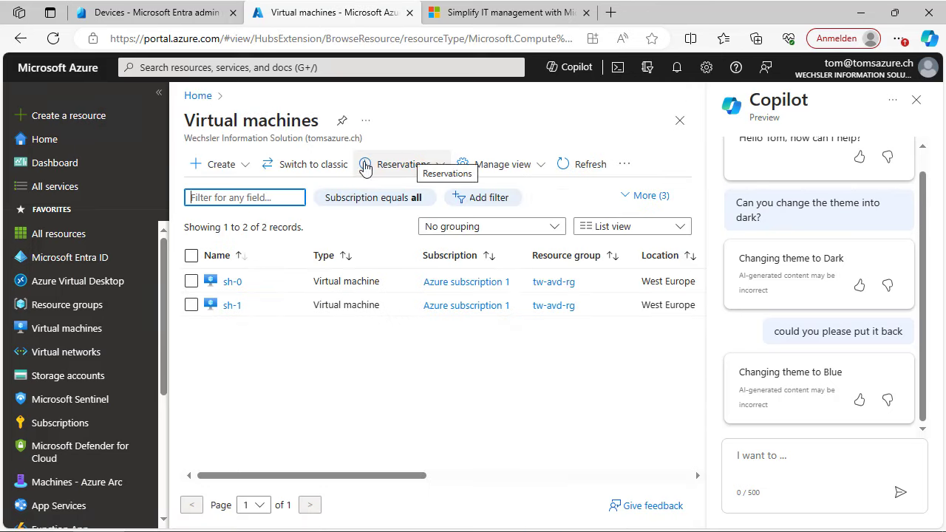
pyautogui.click(221, 164)
pyautogui.click(228, 190)
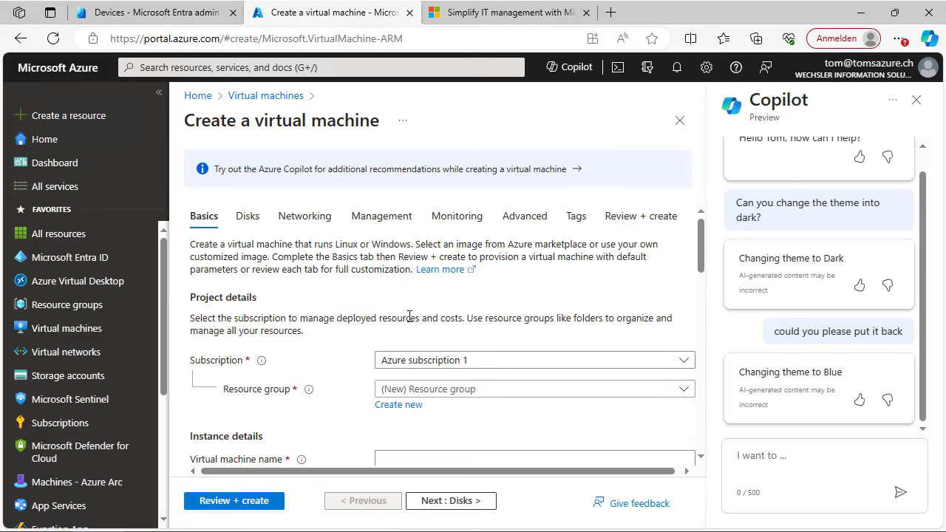
pyautogui.scroll(-3, 409, 317)
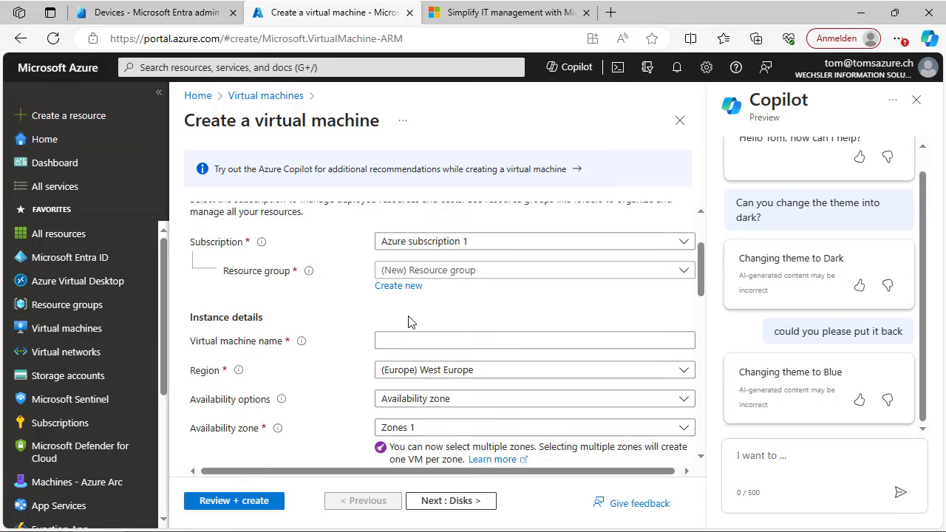
# Step: Send Copilot the prompt "Could you please help me with creating the virtual machine?"
pyautogui.click(766, 457)
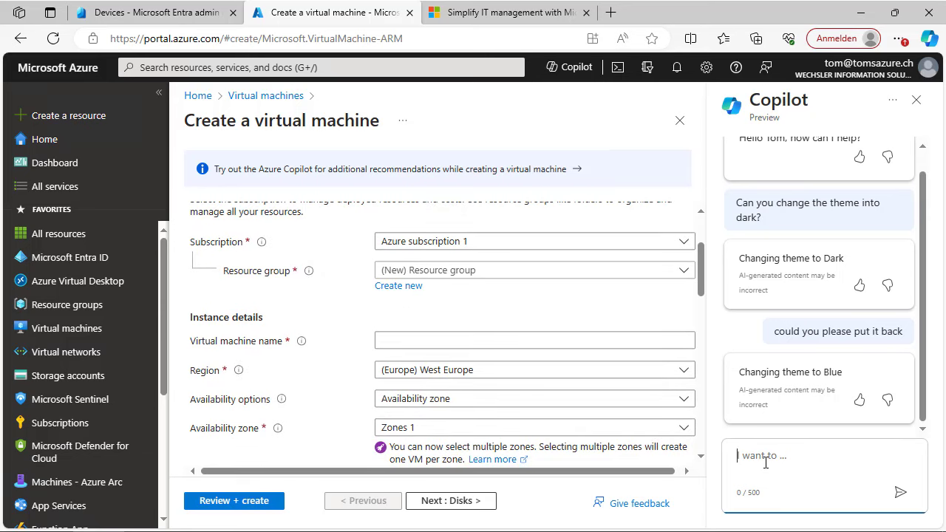
pyautogui.write('Could you pl')
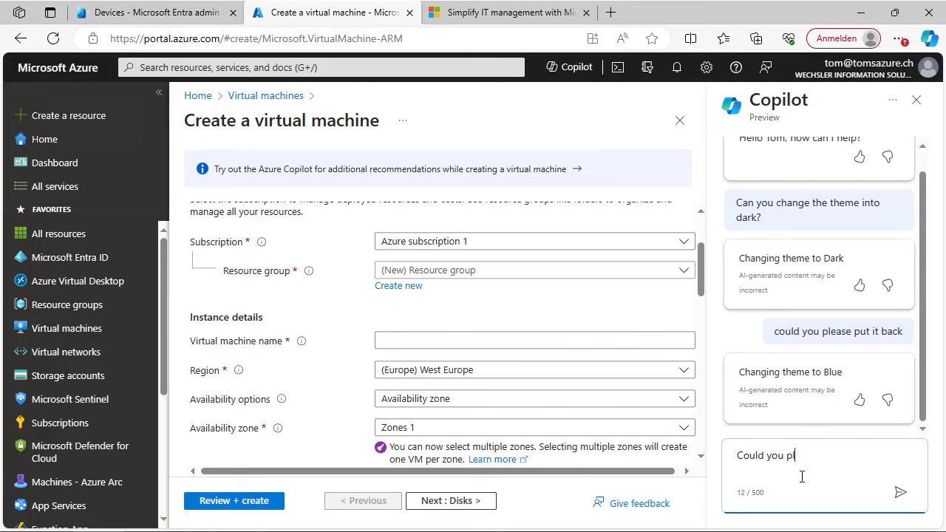
pyautogui.write('ease help me with creatin')
pyautogui.write('g ')
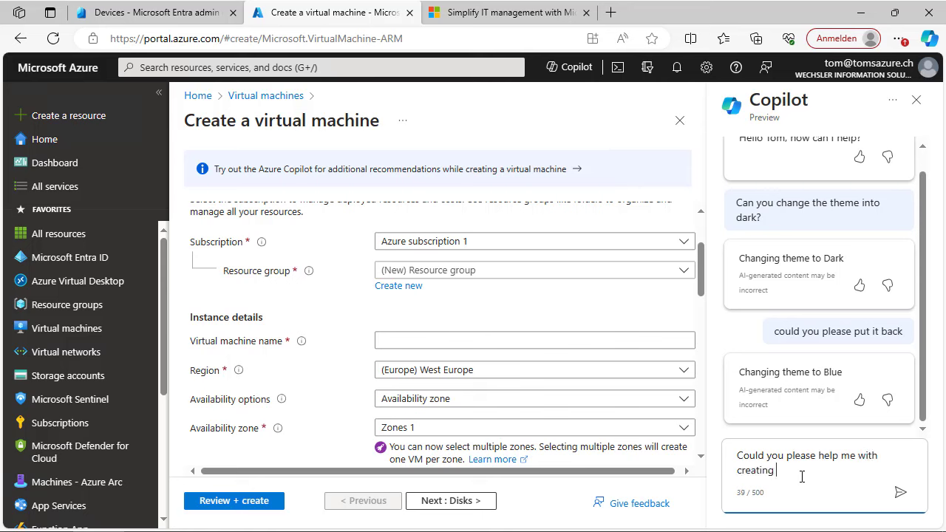
pyautogui.write('the virtual machine?')
pyautogui.click(901, 494)
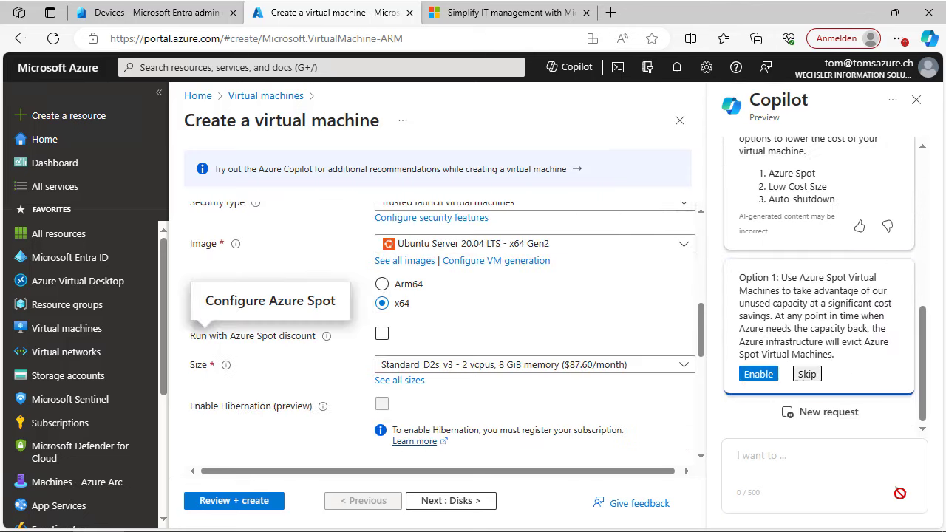
# Step: Skip Copilot's Azure Spot option and request more quota for its recommended virtual machine size
pyautogui.scroll(1, 823, 259)
pyautogui.click(808, 375)
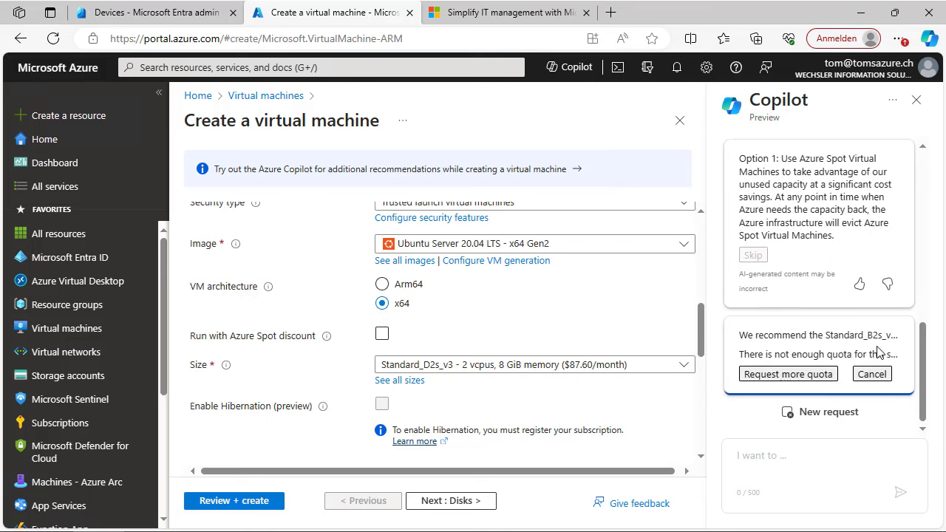
pyautogui.click(803, 375)
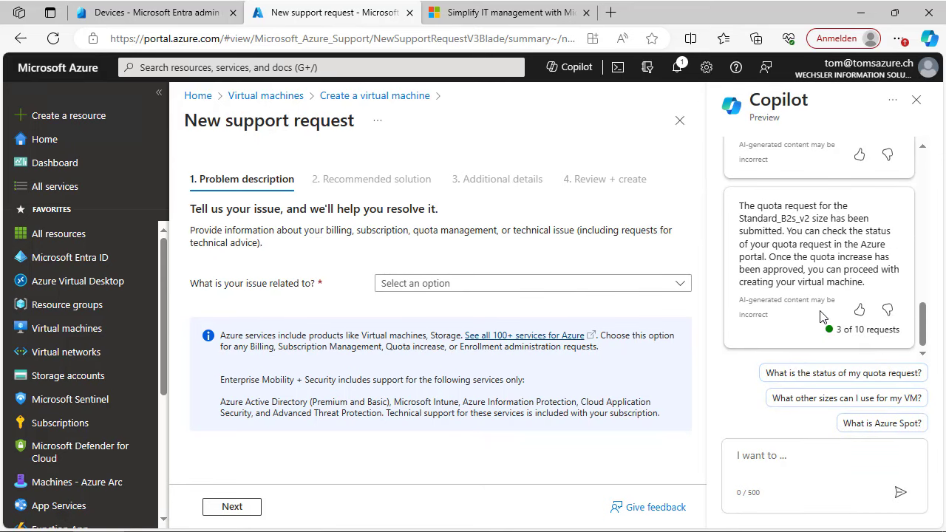
# Step: Close the new support request form and reread the Copilot conversation about creating the virtual machine
pyautogui.scroll(2, 821, 316)
pyautogui.scroll(1, 820, 317)
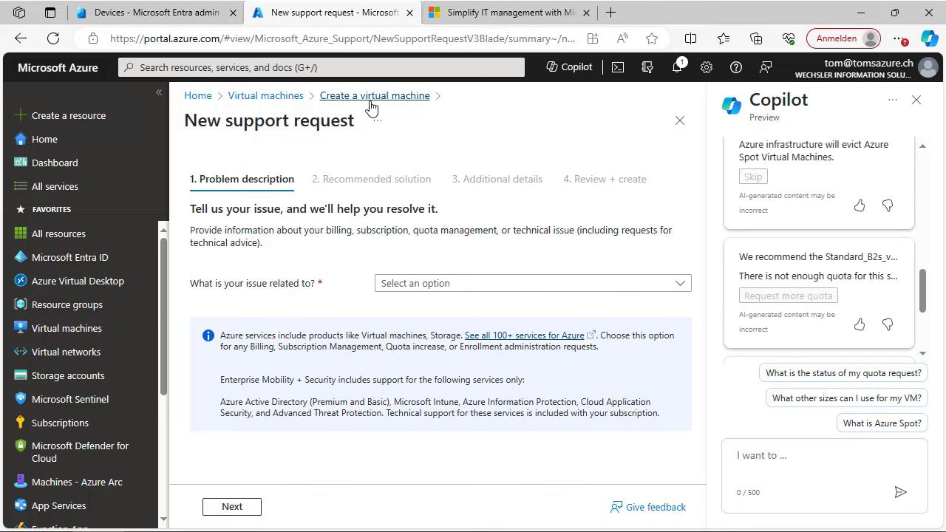
pyautogui.click(680, 122)
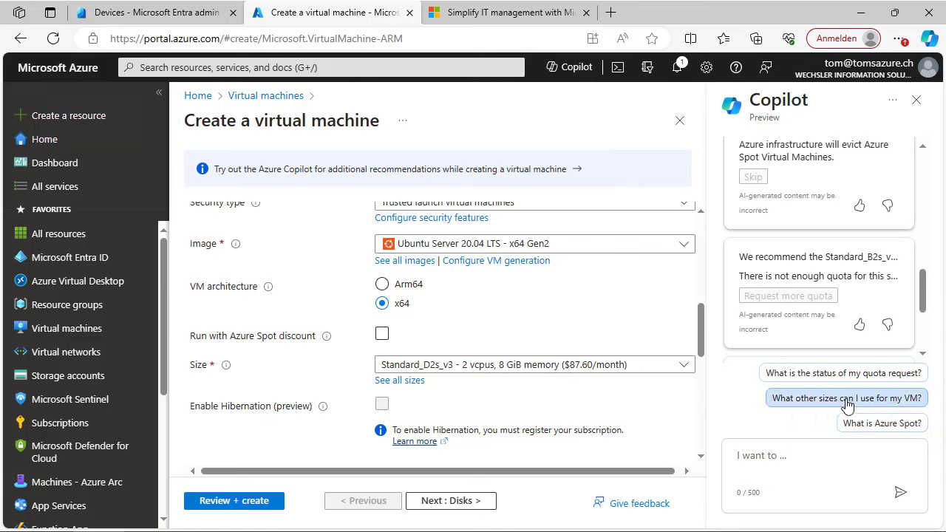
pyautogui.scroll(1, 834, 294)
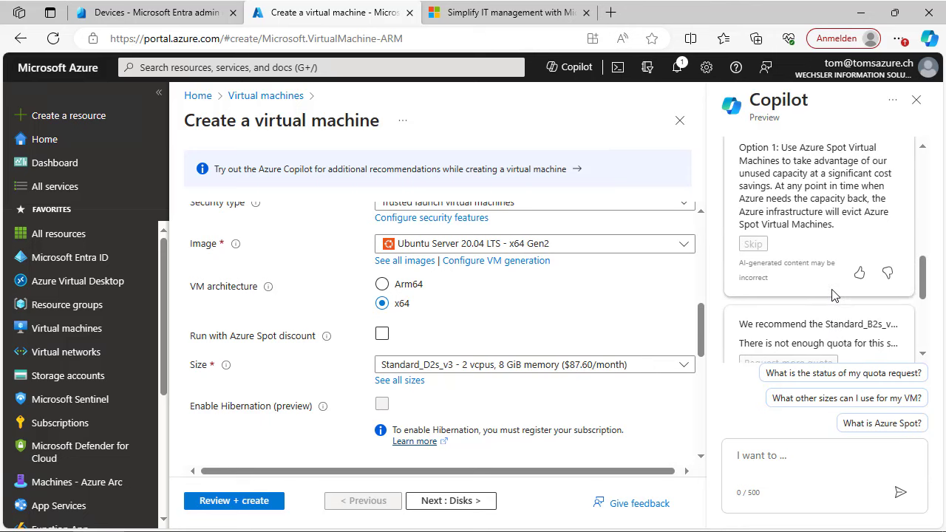
pyautogui.scroll(-3, 812, 348)
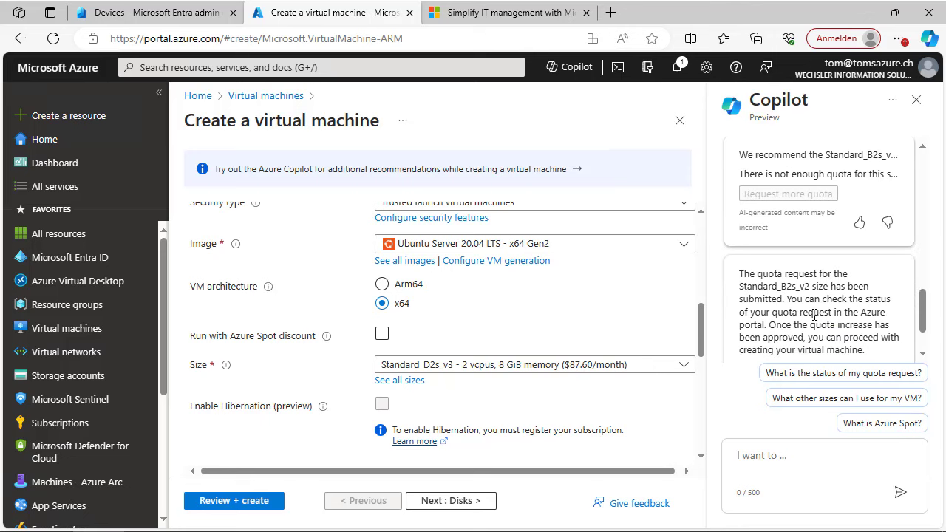
pyautogui.scroll(-1, 815, 316)
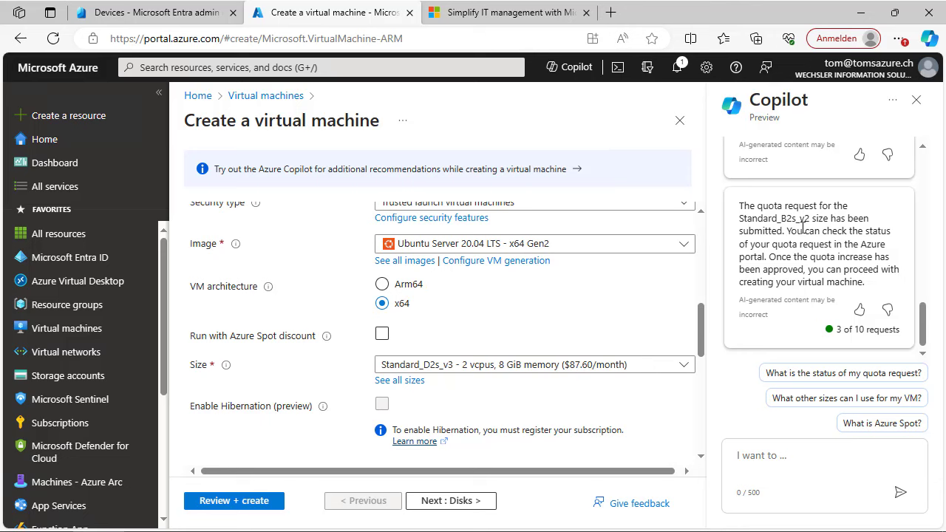
pyautogui.scroll(2, 797, 316)
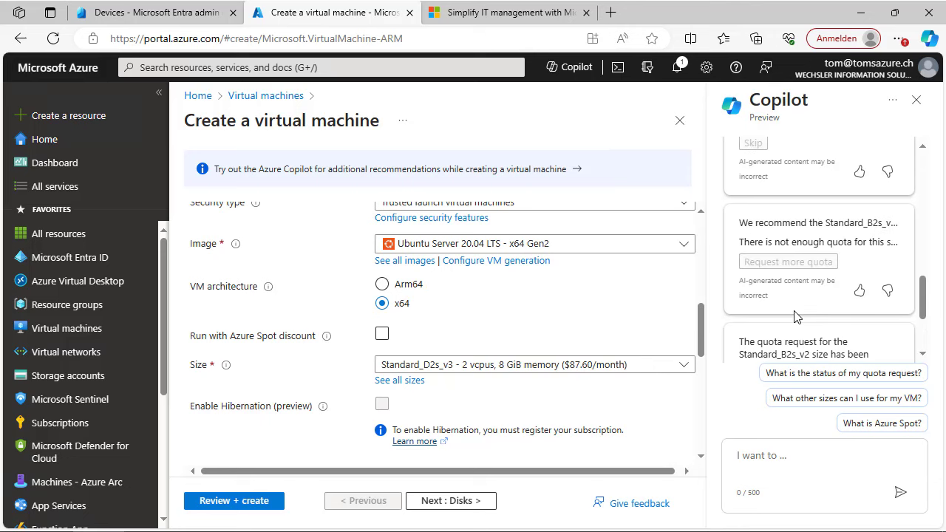
pyautogui.scroll(6, 797, 316)
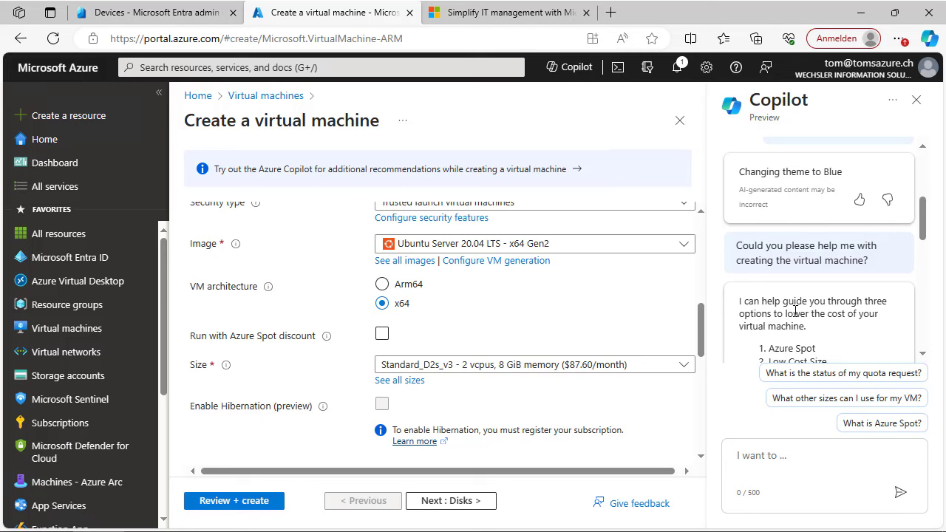
pyautogui.scroll(2, 796, 312)
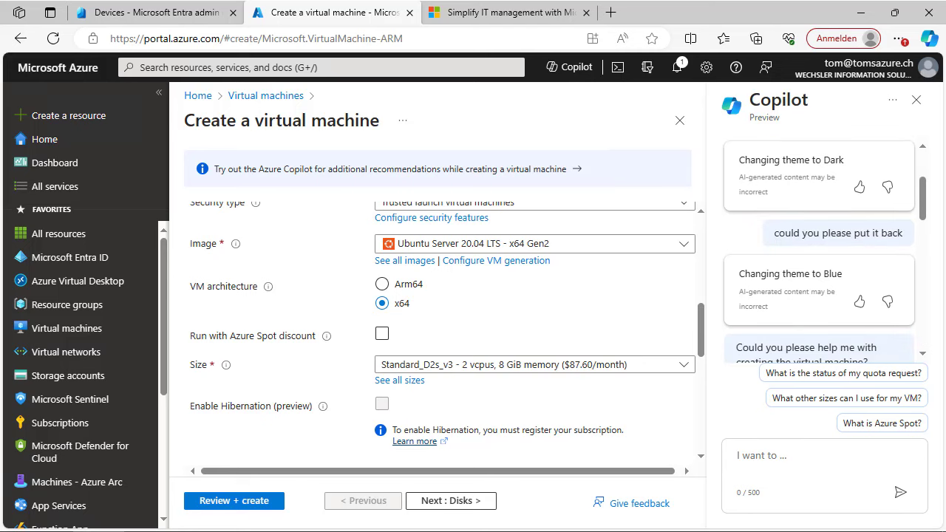
# Step: Send Copilot the prompt "Could you please list the azure resource with the highest cost?"
pyautogui.click(760, 459)
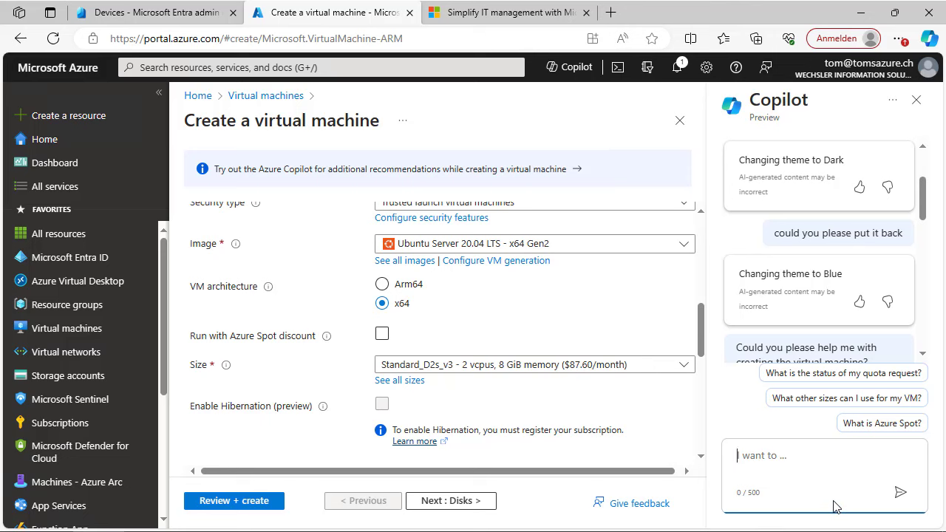
pyautogui.write('Could you plea')
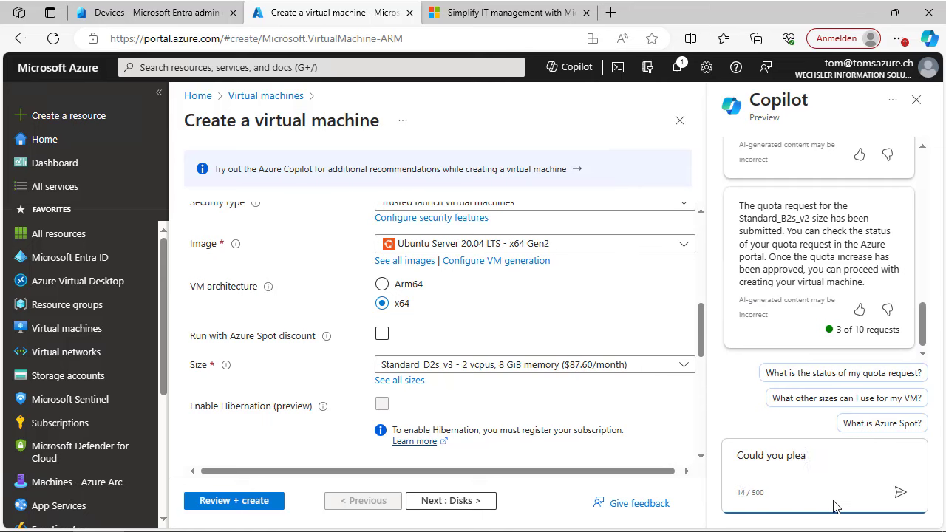
pyautogui.write('se list the azure reso')
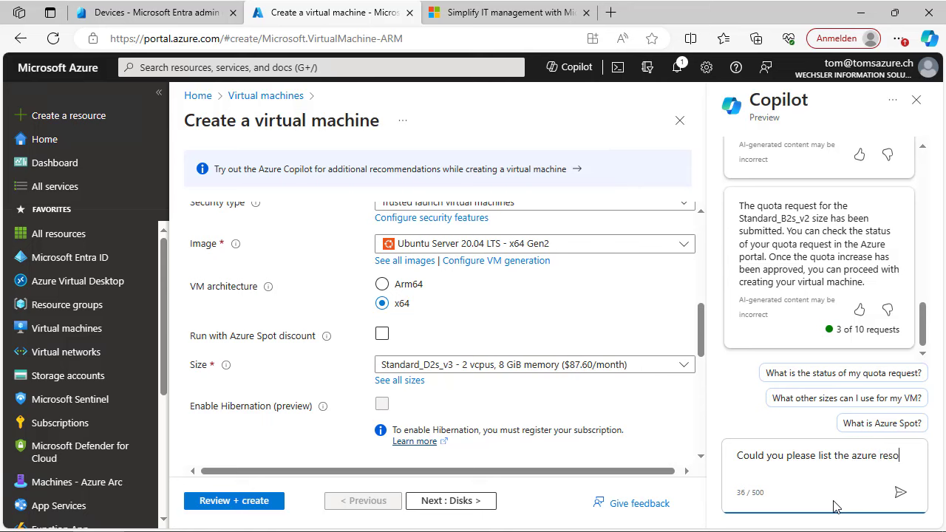
pyautogui.write('urce with the highest')
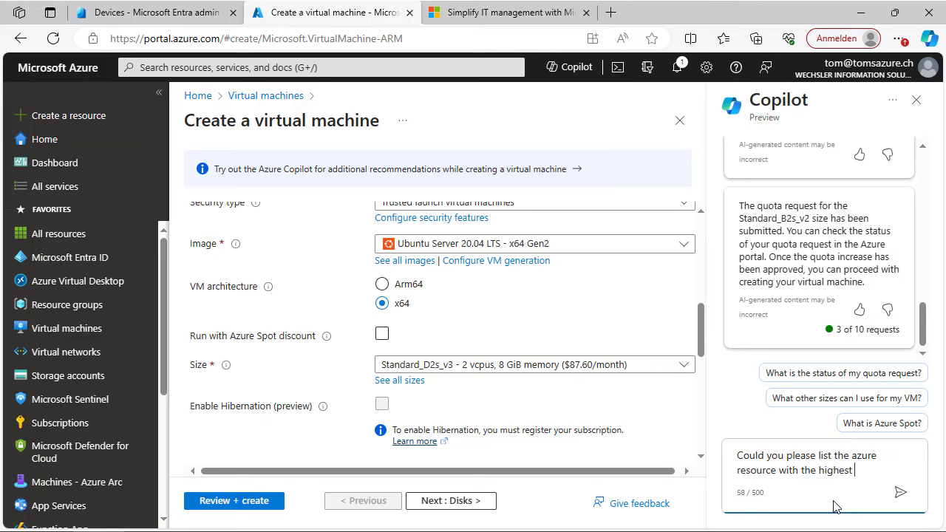
pyautogui.write(' cost?')
pyautogui.press('Return')
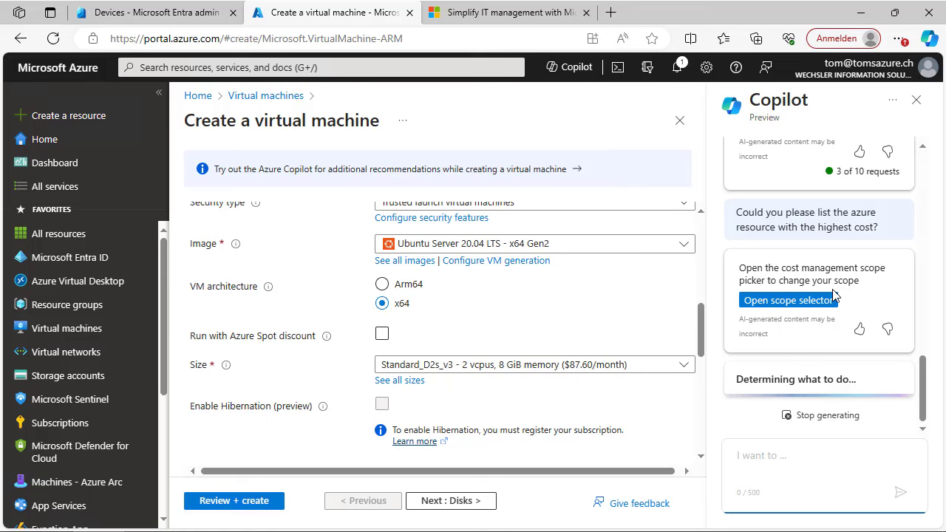
# Step: Open the cost management scope selector from Copilot's answer and select Azure subscription 1 as the scope
pyautogui.click(789, 309)
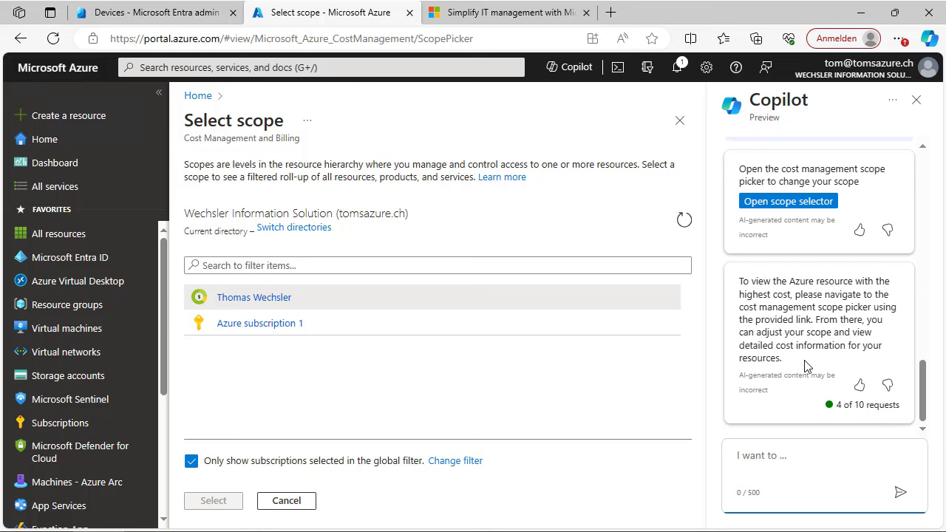
pyautogui.click(246, 326)
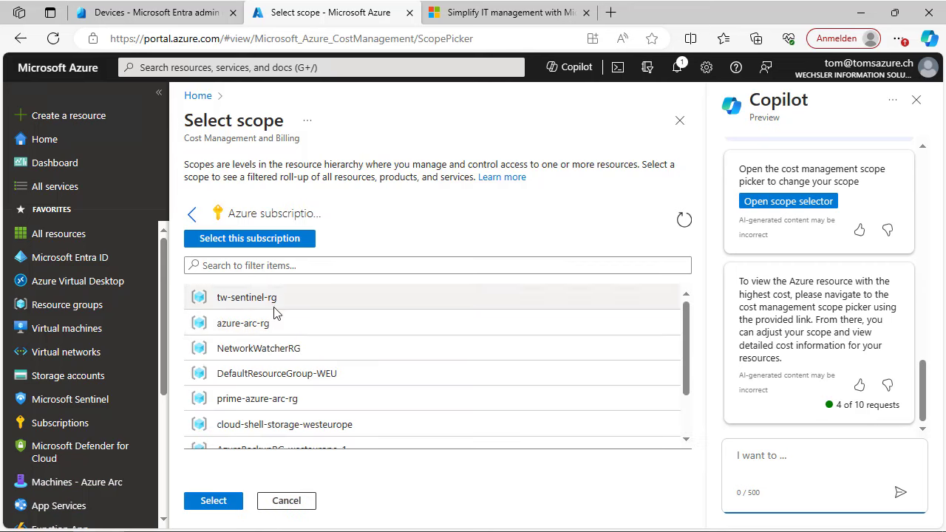
pyautogui.scroll(-3, 278, 318)
pyautogui.scroll(3, 278, 318)
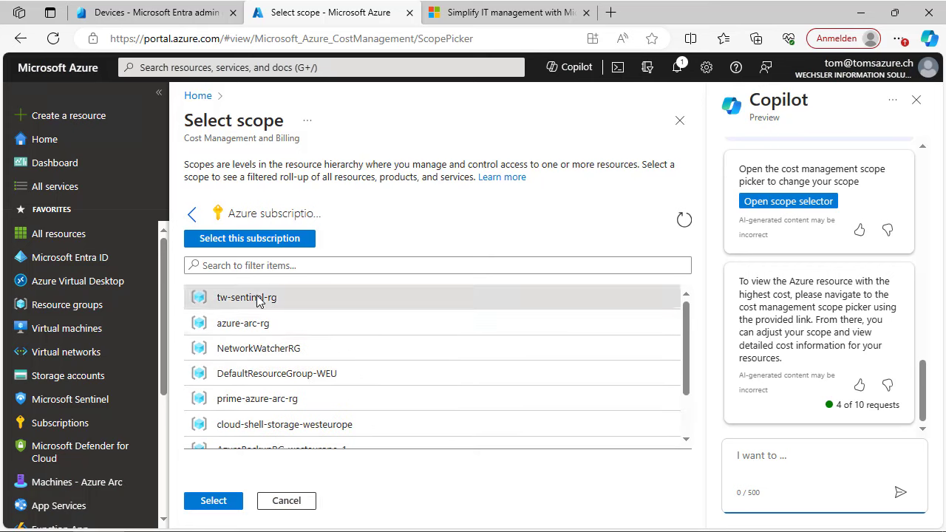
pyautogui.click(252, 240)
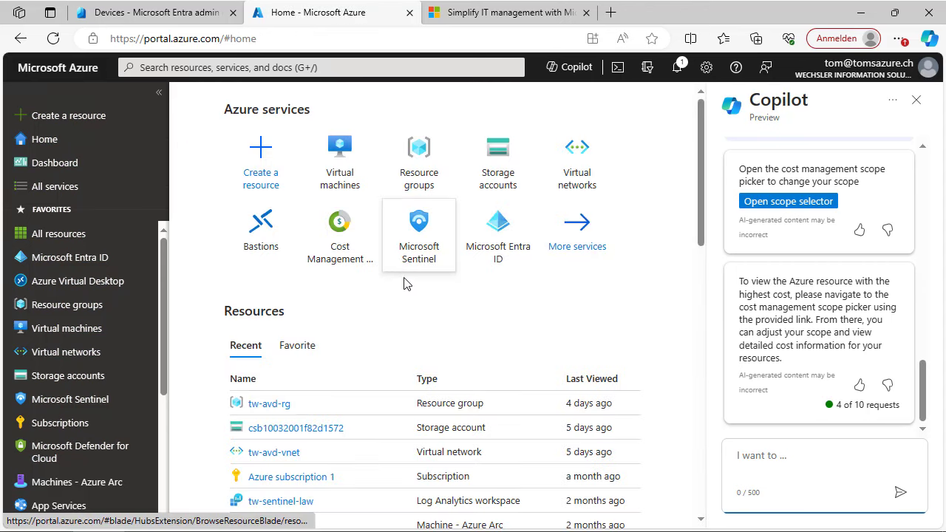
# Step: Reopen Copilot's scope selector to confirm Azure subscription 1 again, and close Copilot after rechecking its cost answer
pyautogui.click(802, 202)
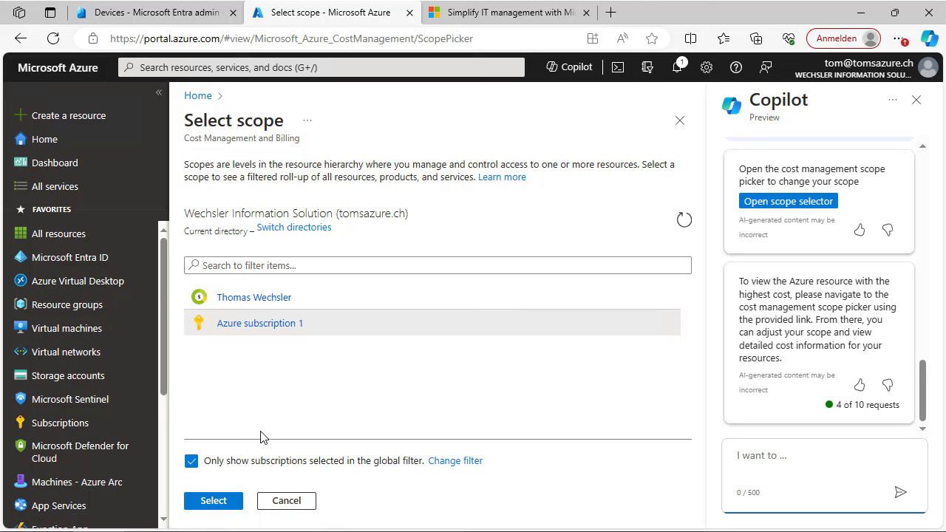
pyautogui.click(222, 501)
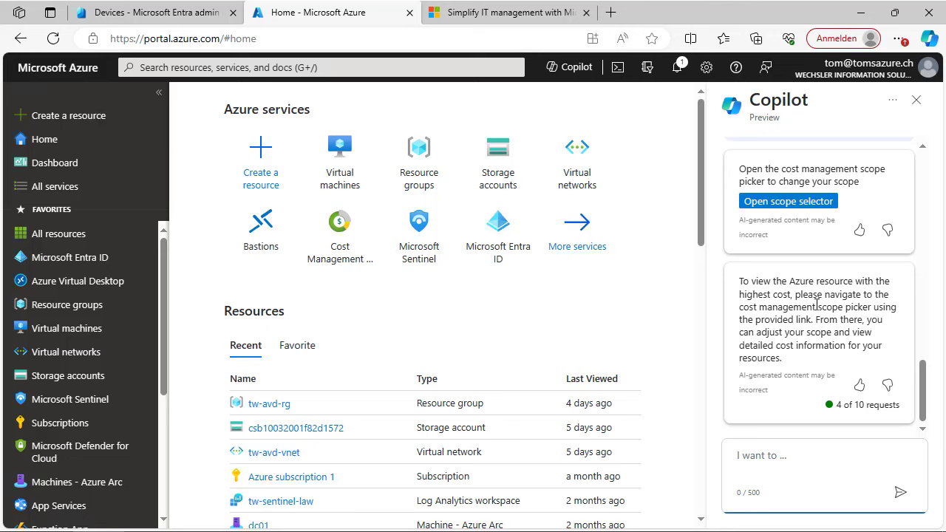
pyautogui.scroll(1, 817, 305)
pyautogui.scroll(-1, 817, 304)
pyautogui.click(920, 102)
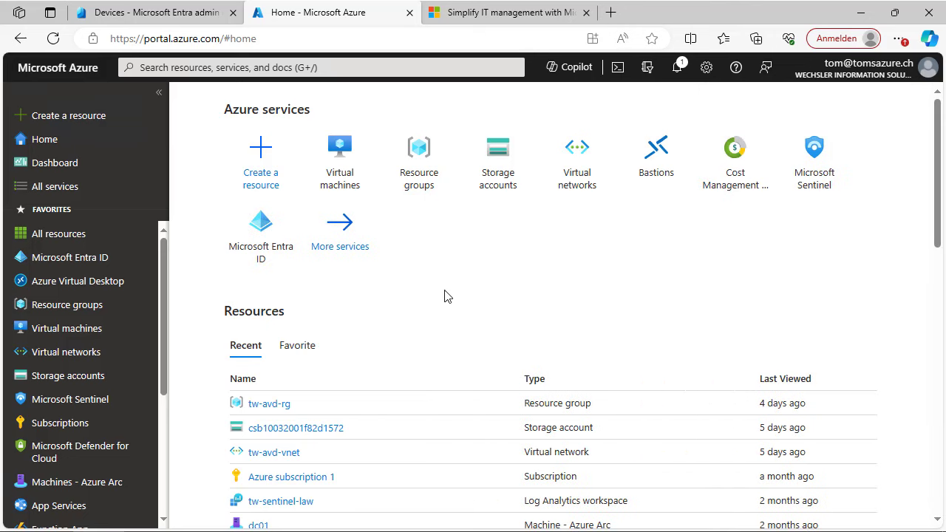